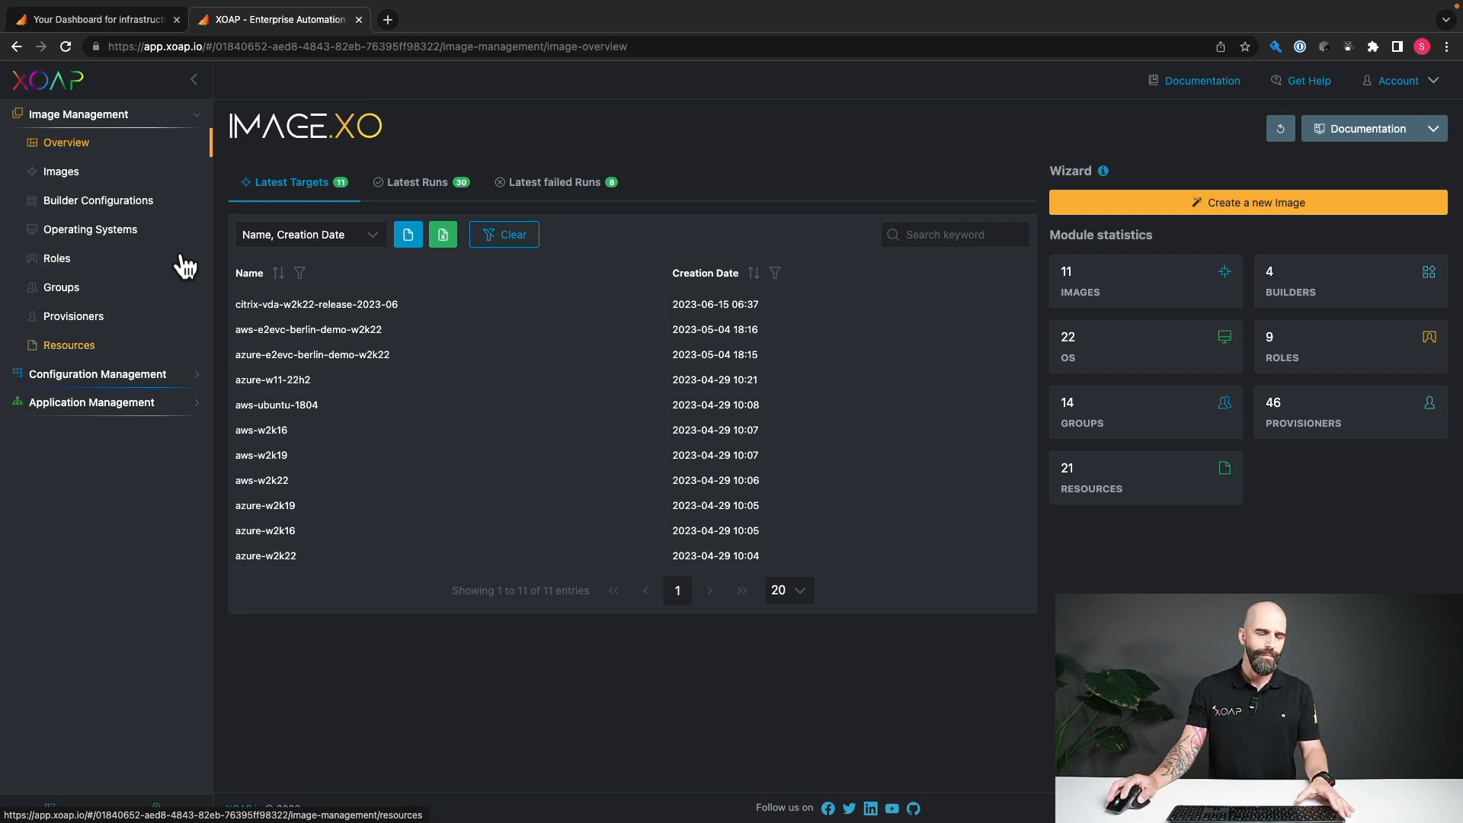
- Examine the Image Management resources and the Add Resource form, closing the form without adding a file
click(115, 347)
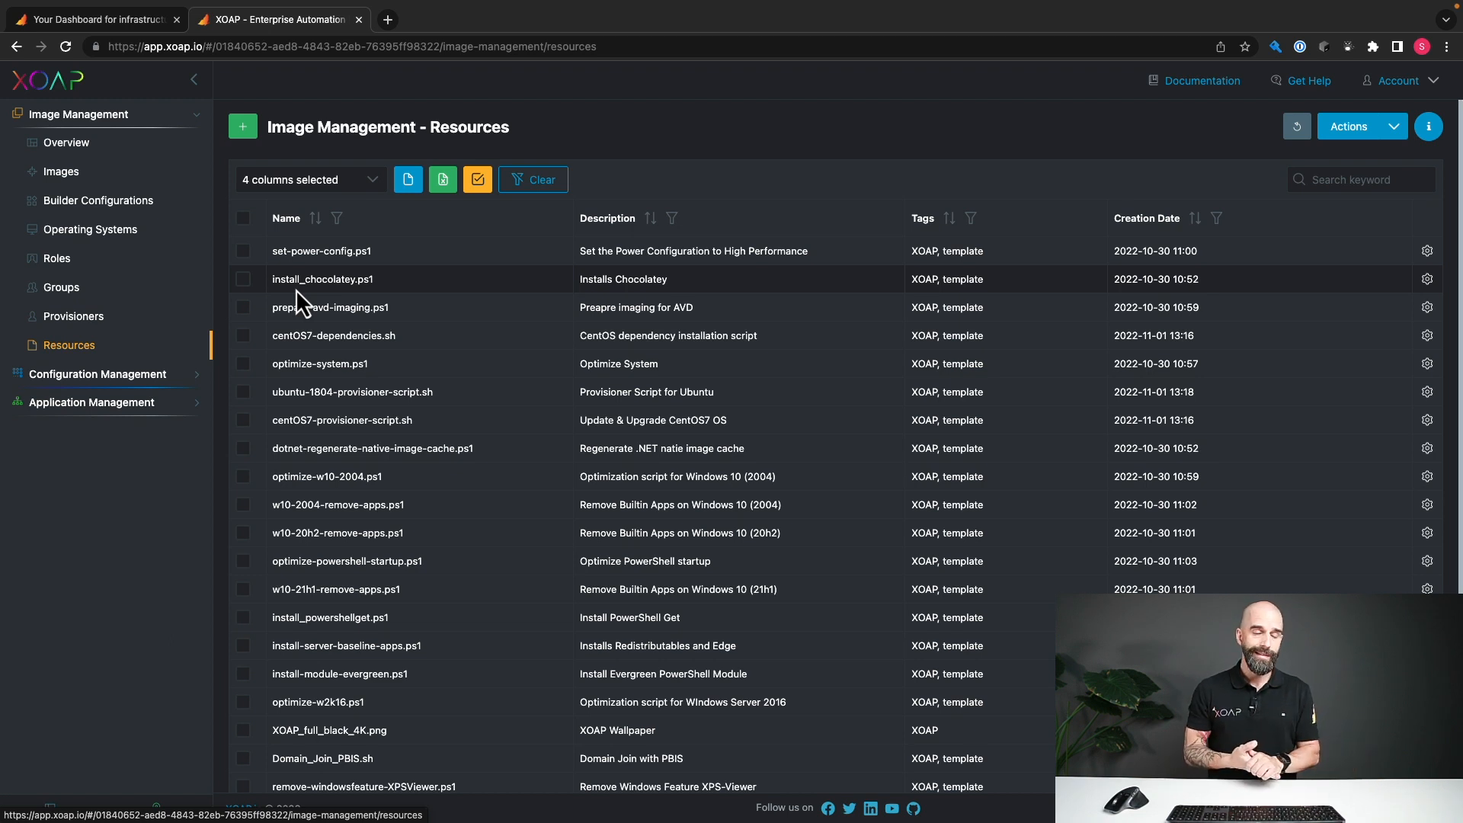
click(243, 126)
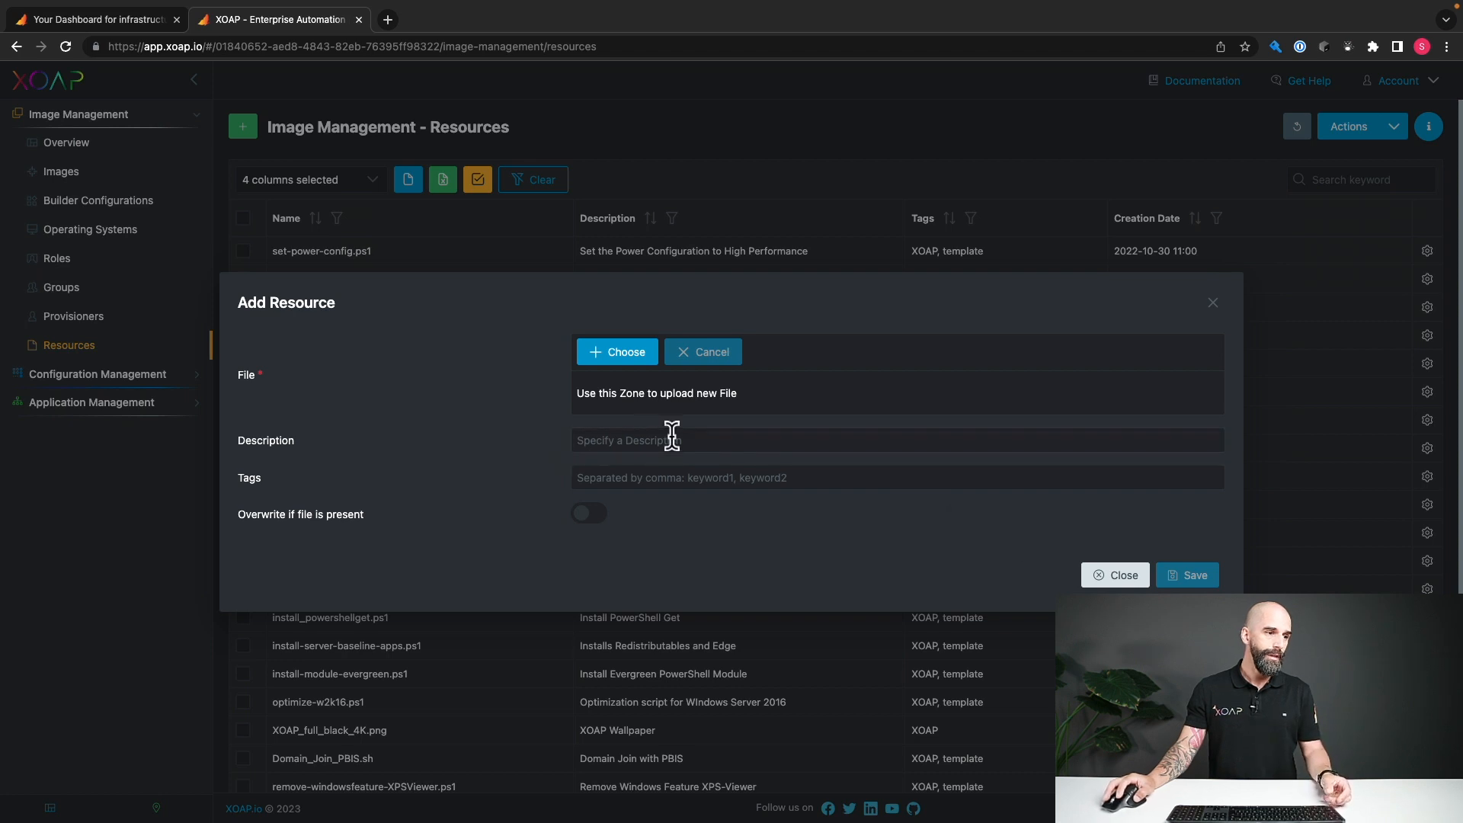
key(Escape)
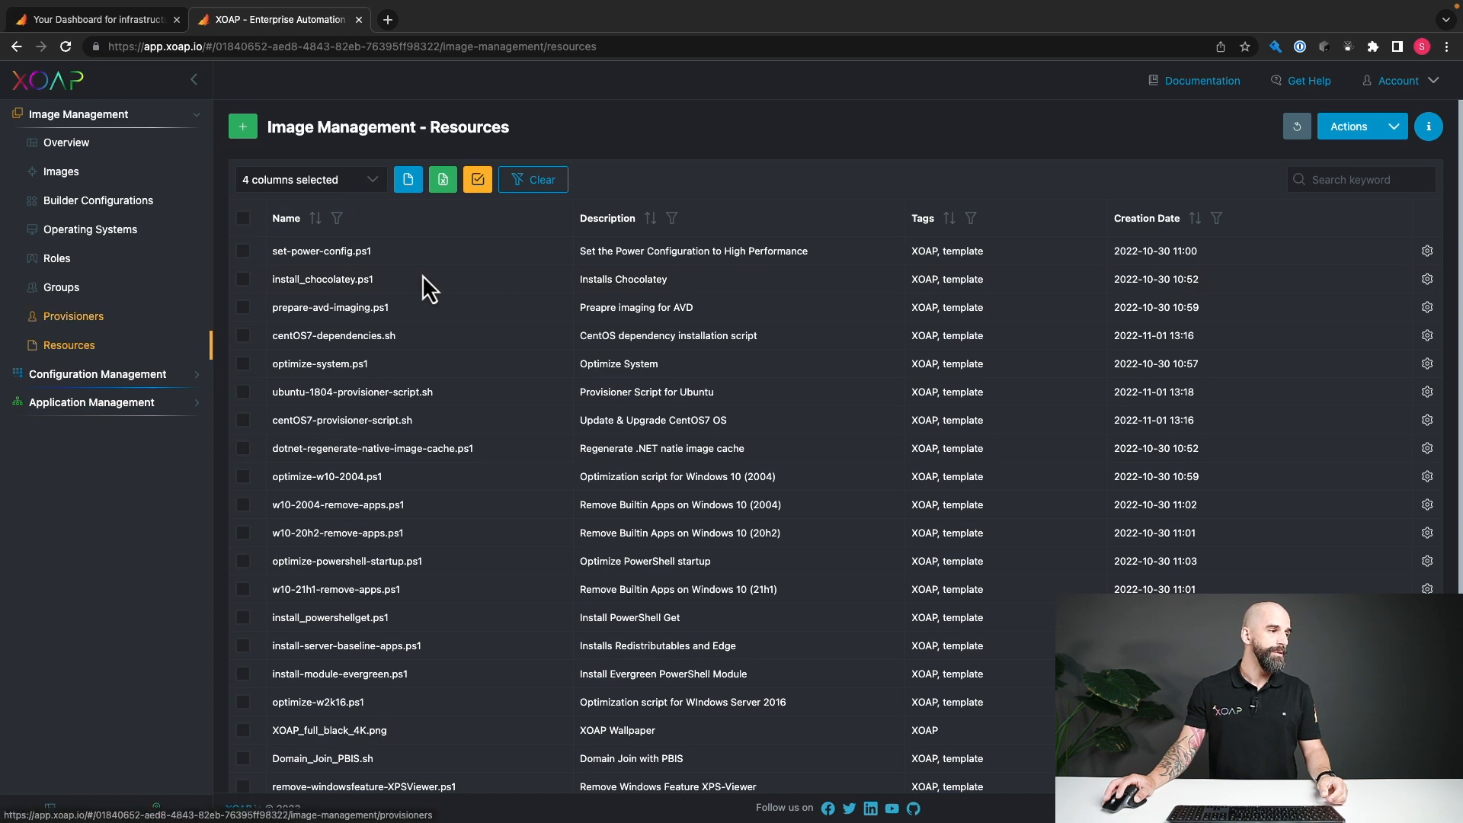
- Examine the Image Management provisioners and the provisioner types available for filtering them
click(76, 318)
click(1160, 125)
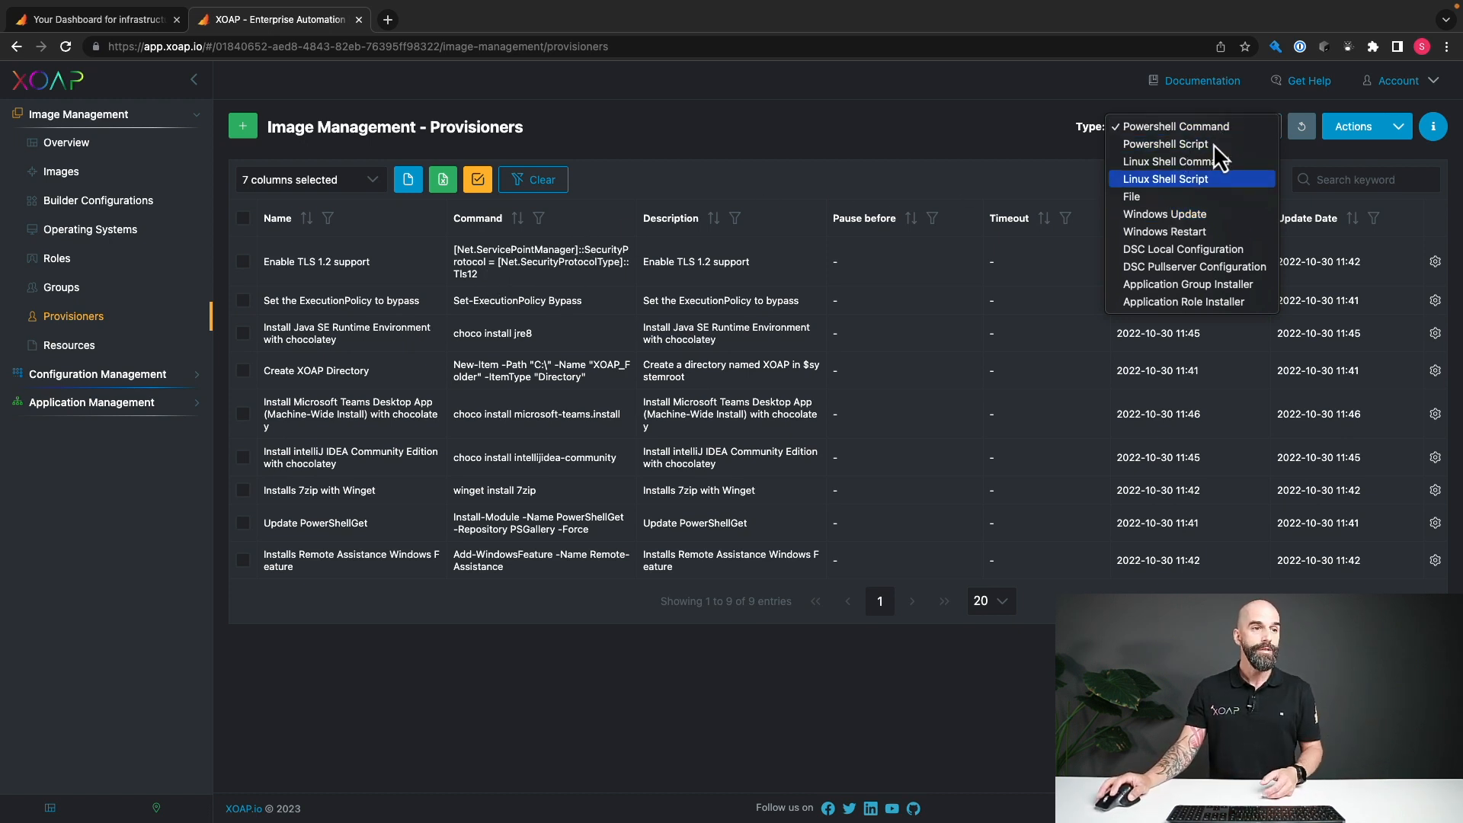
key(Down)
key(Down)
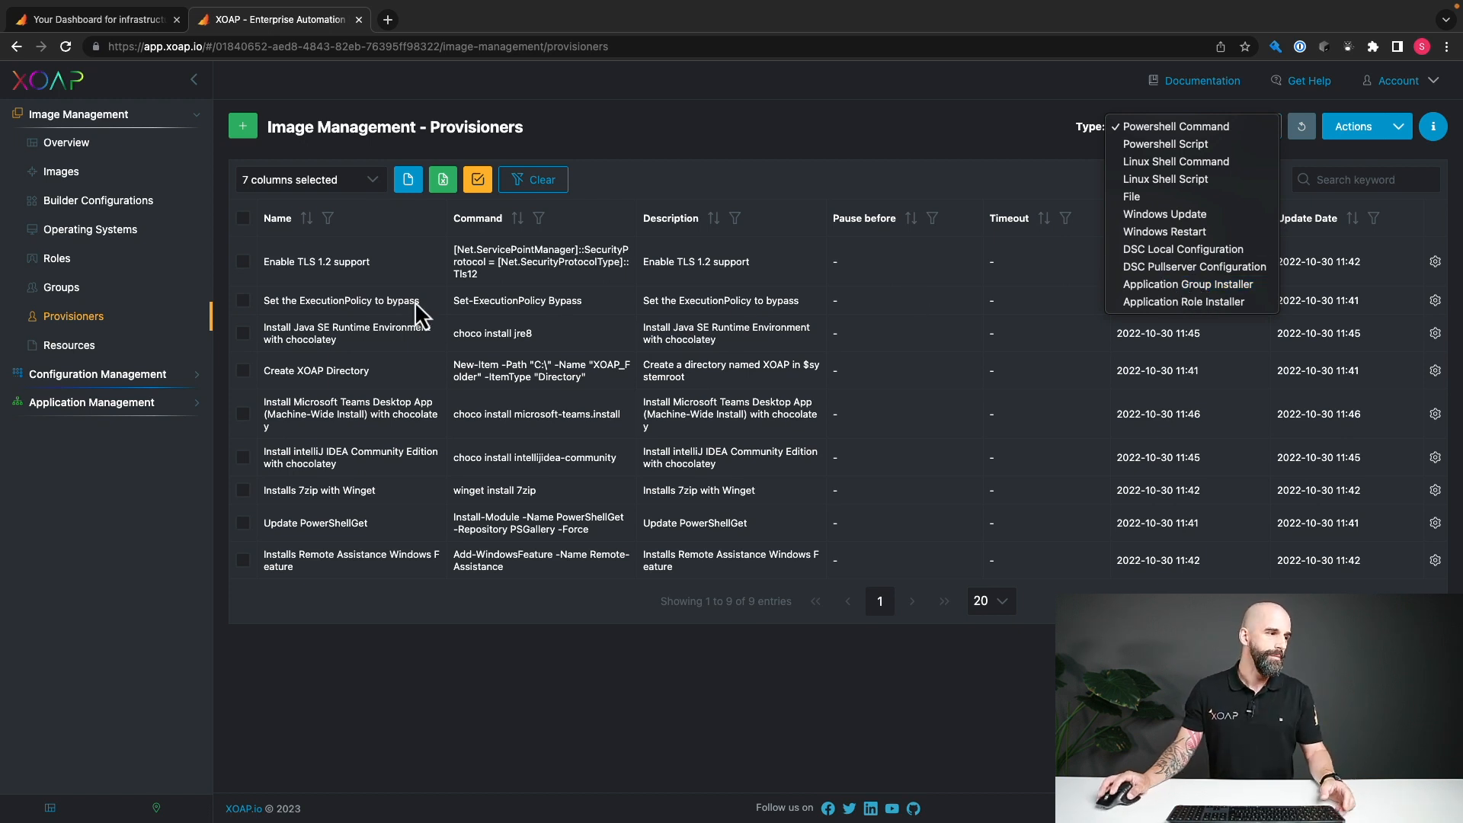
- Review the Image Management lists of groups, roles, operating systems and builder configurations
click(66, 289)
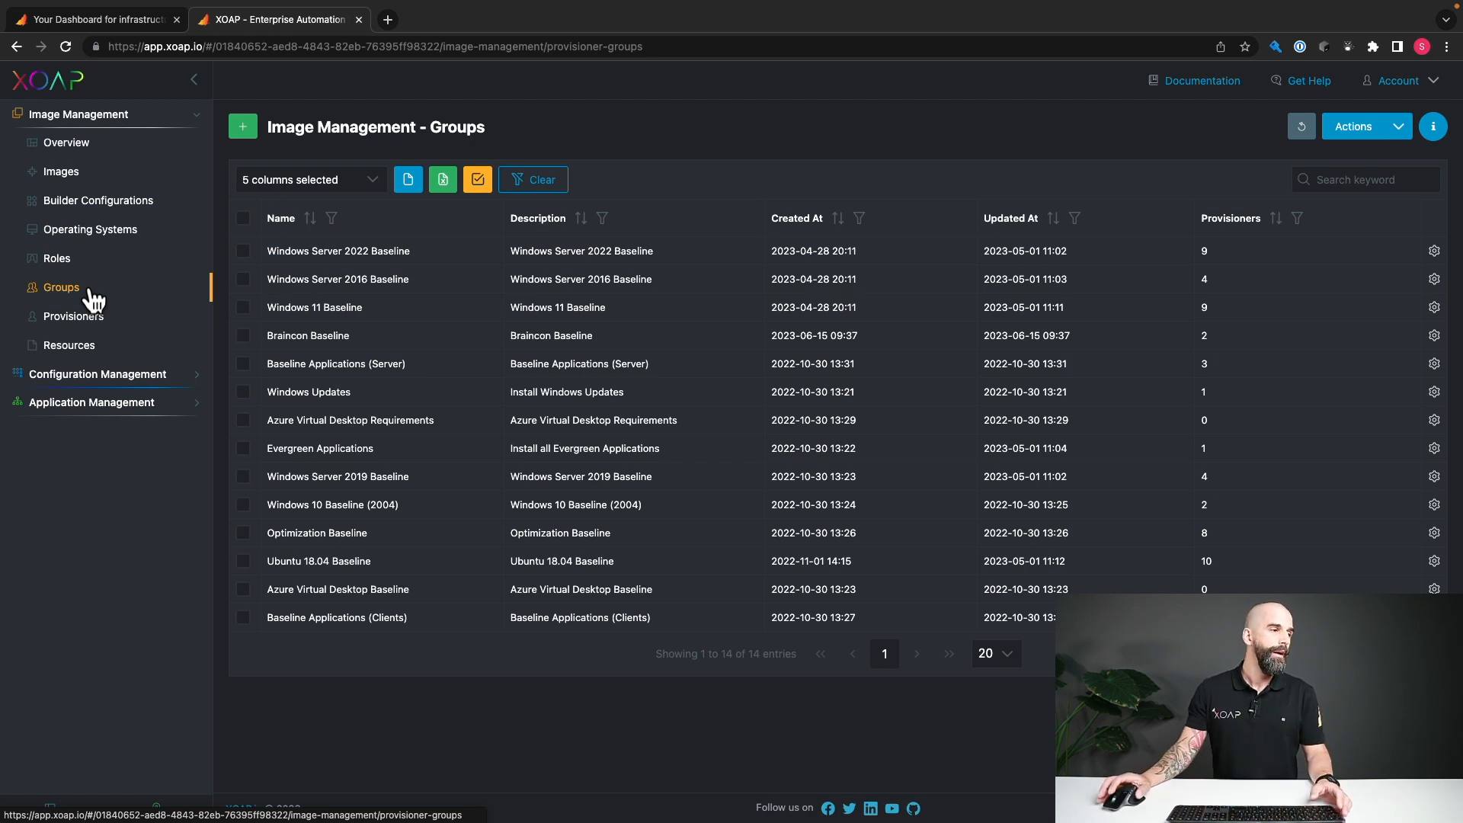
click(83, 265)
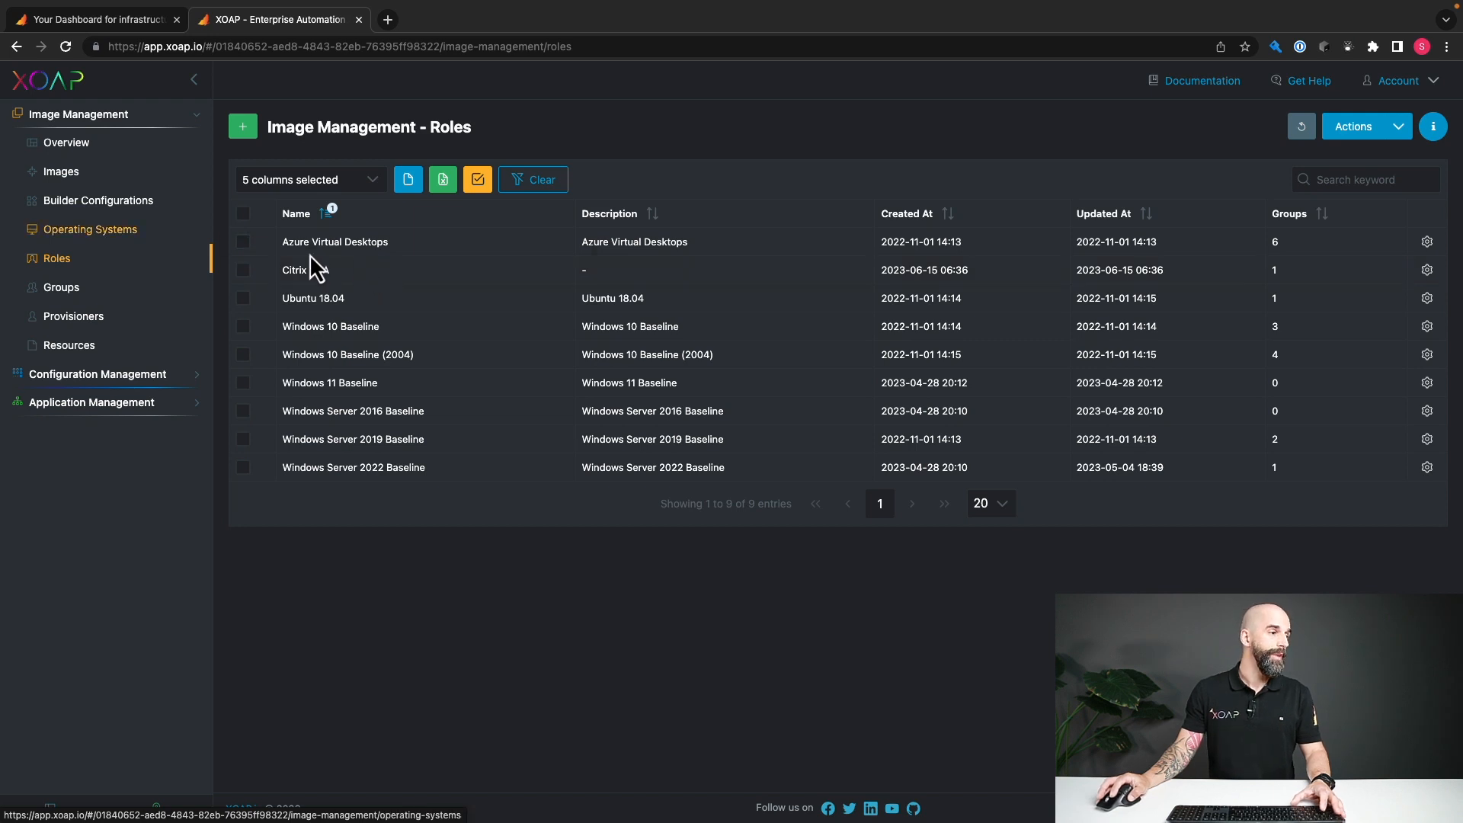
click(144, 236)
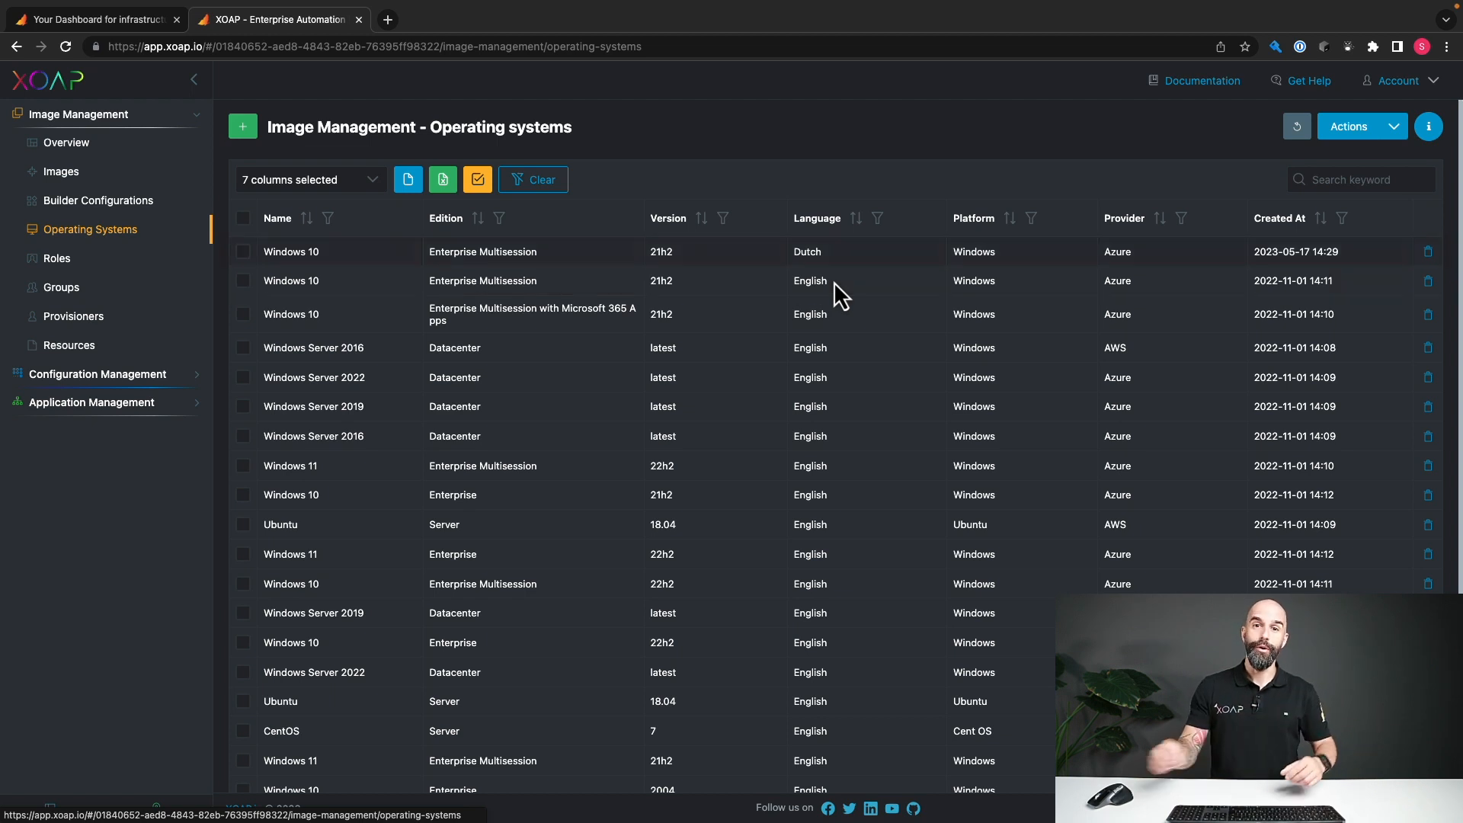
click(140, 204)
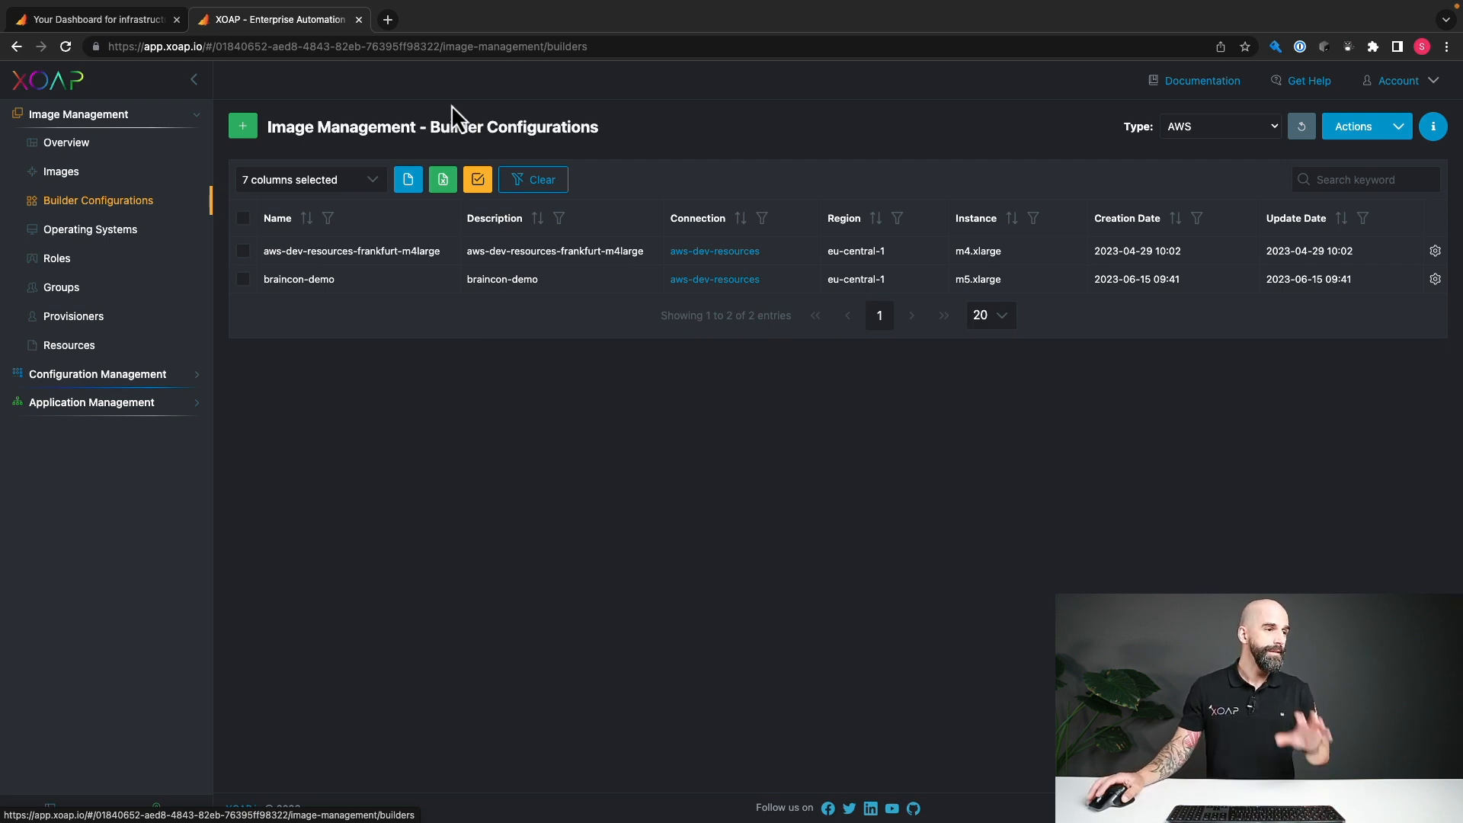
- Start adding a new image in the Image Management images list and name it Demo-W2K22
click(81, 177)
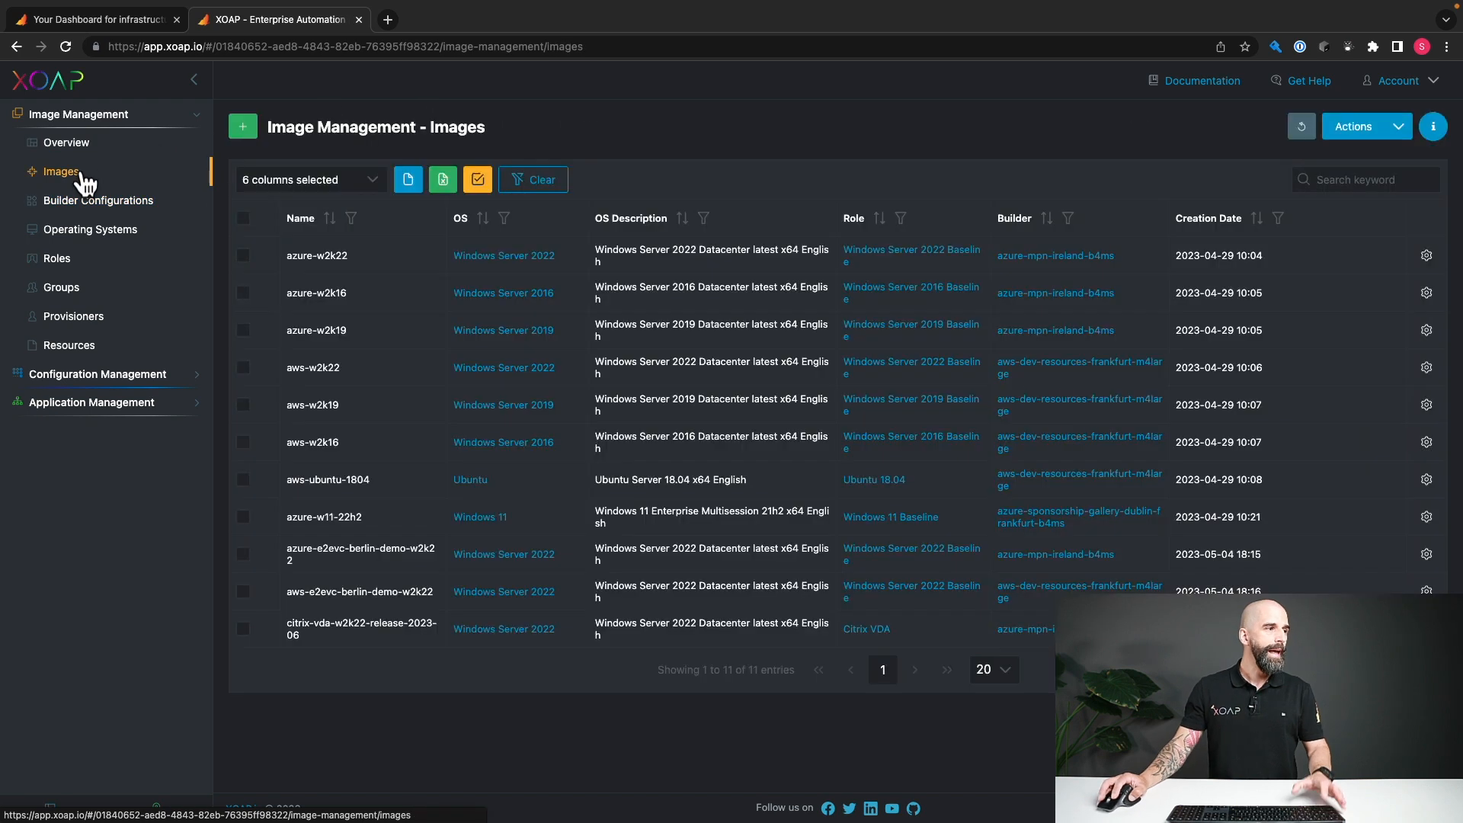
click(249, 133)
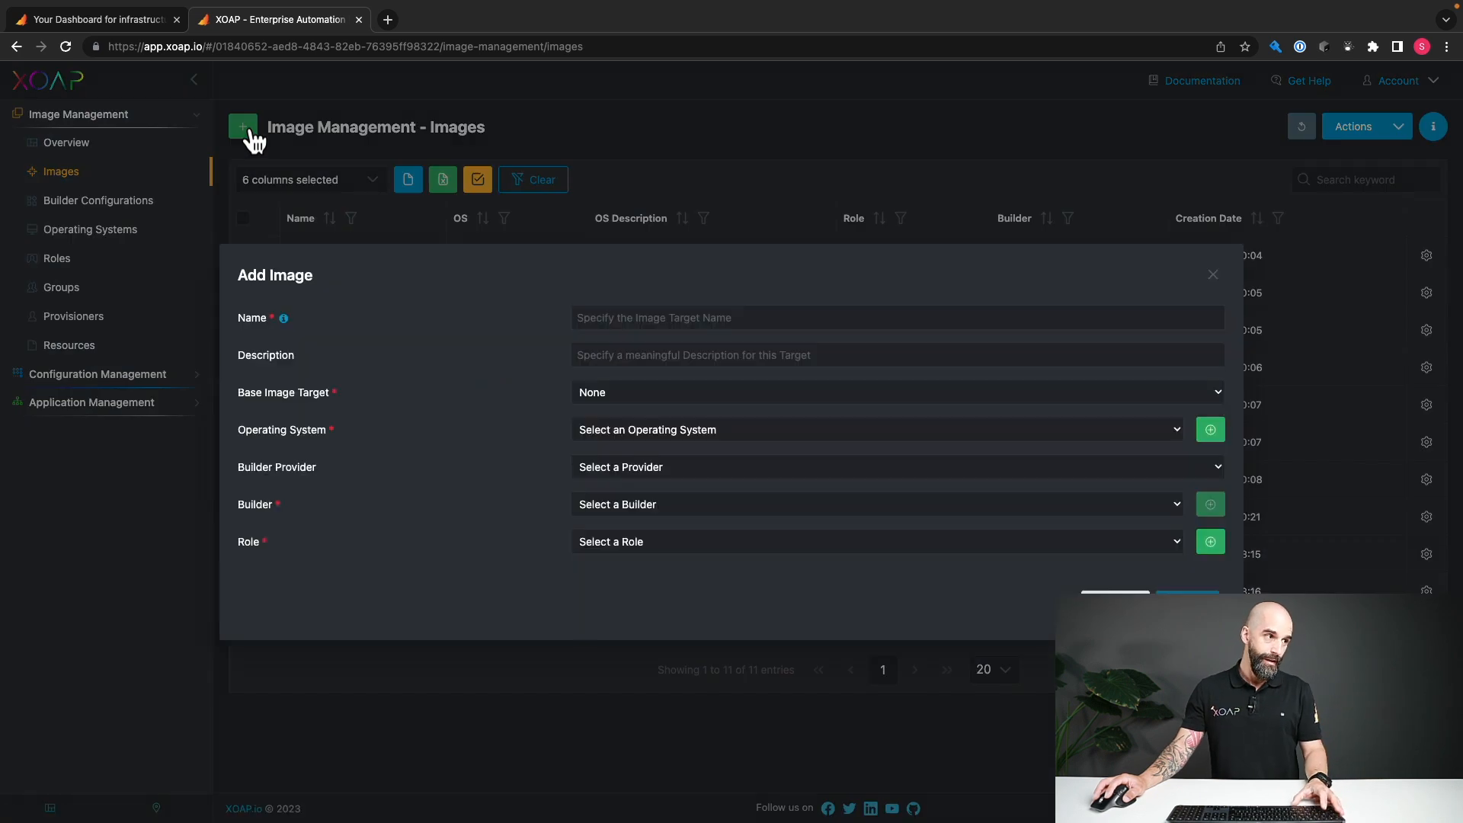
click(643, 322)
text(Demo)
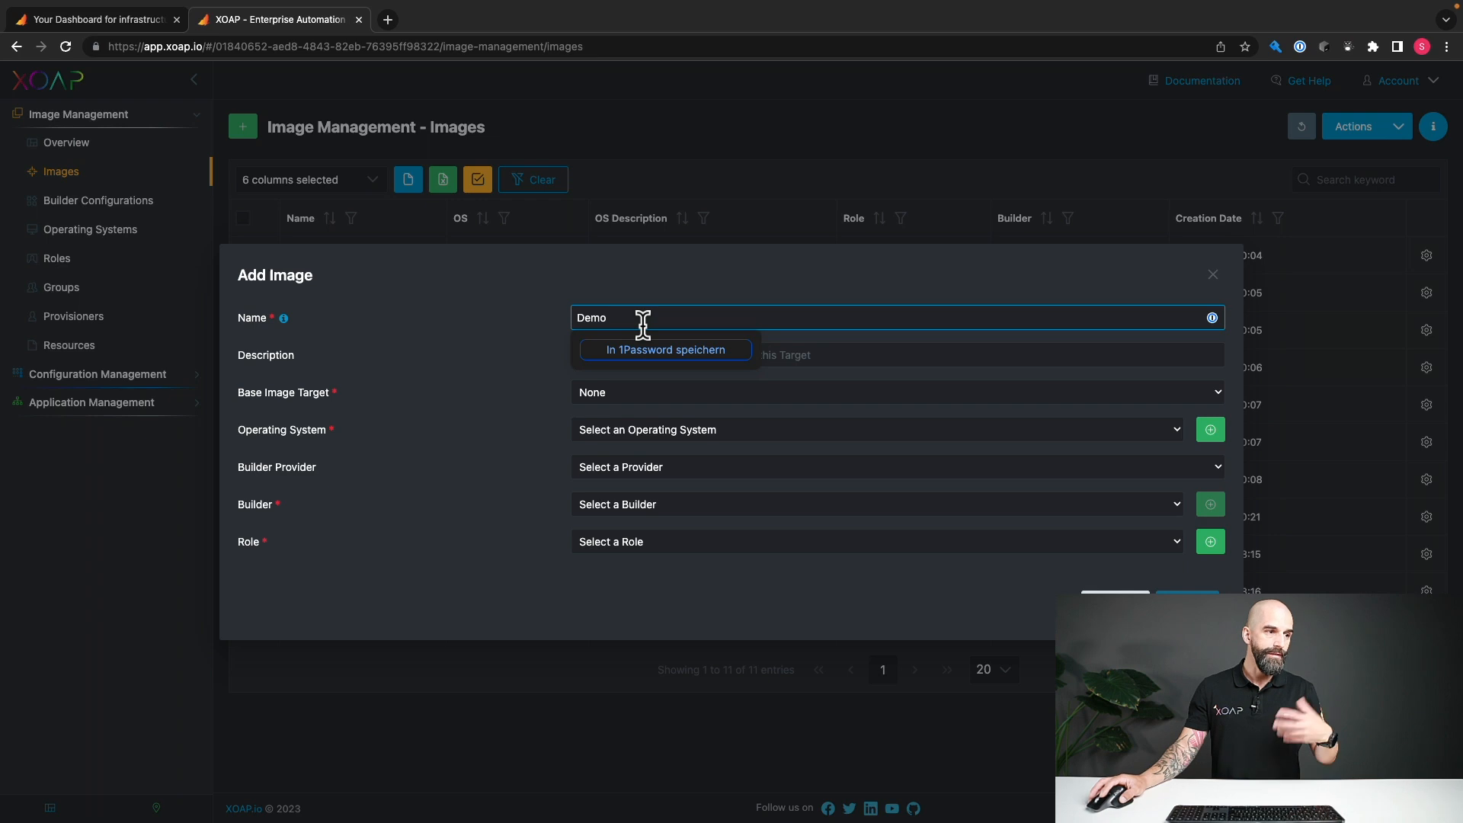
text(-W2K22)
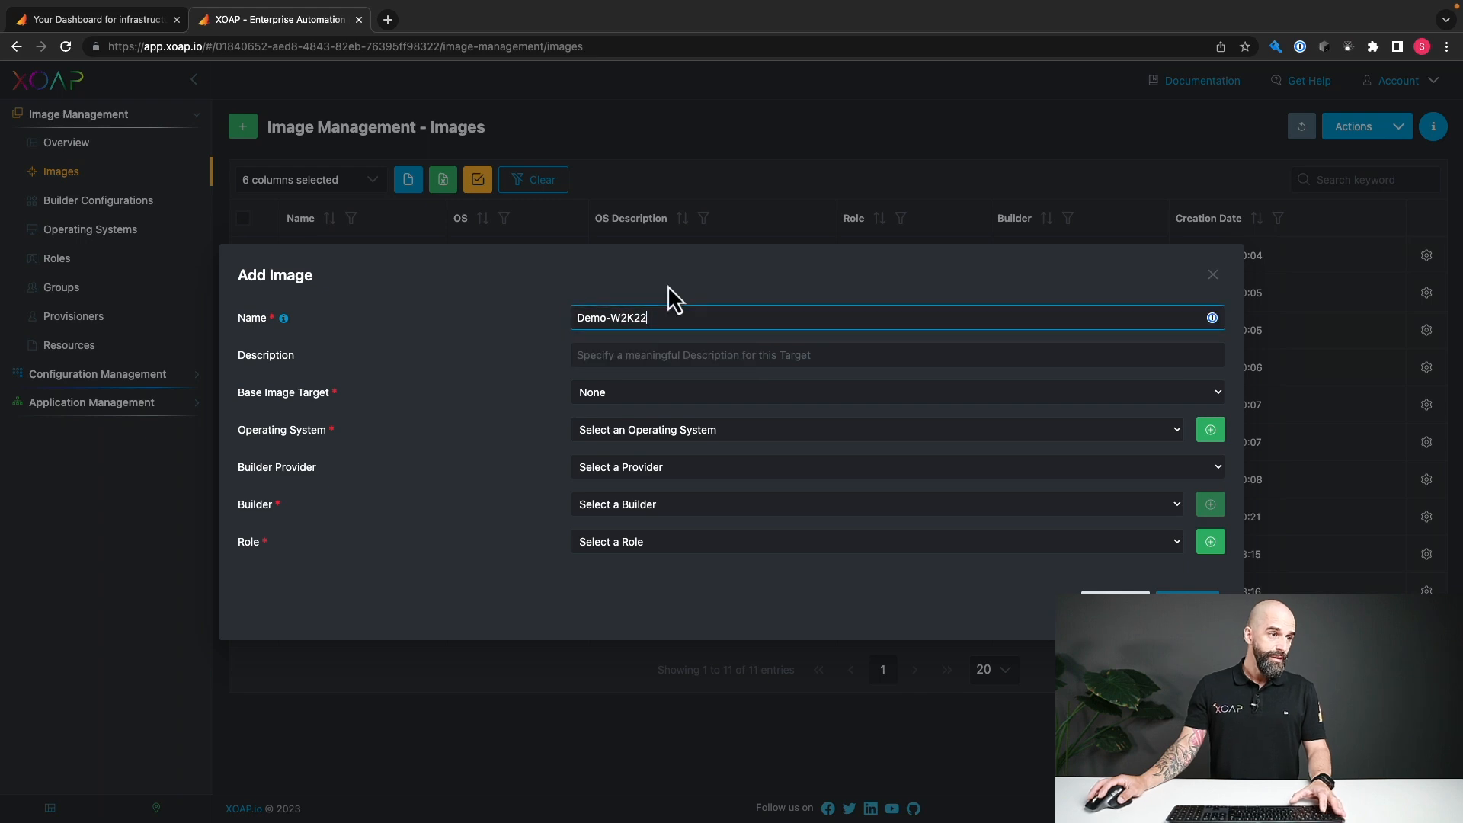
- Copy the image name Demo-W2K22 into the new image's description
triple_click(661, 316)
key(ctrl+c)
key(Tab)
key(ctrl+v)
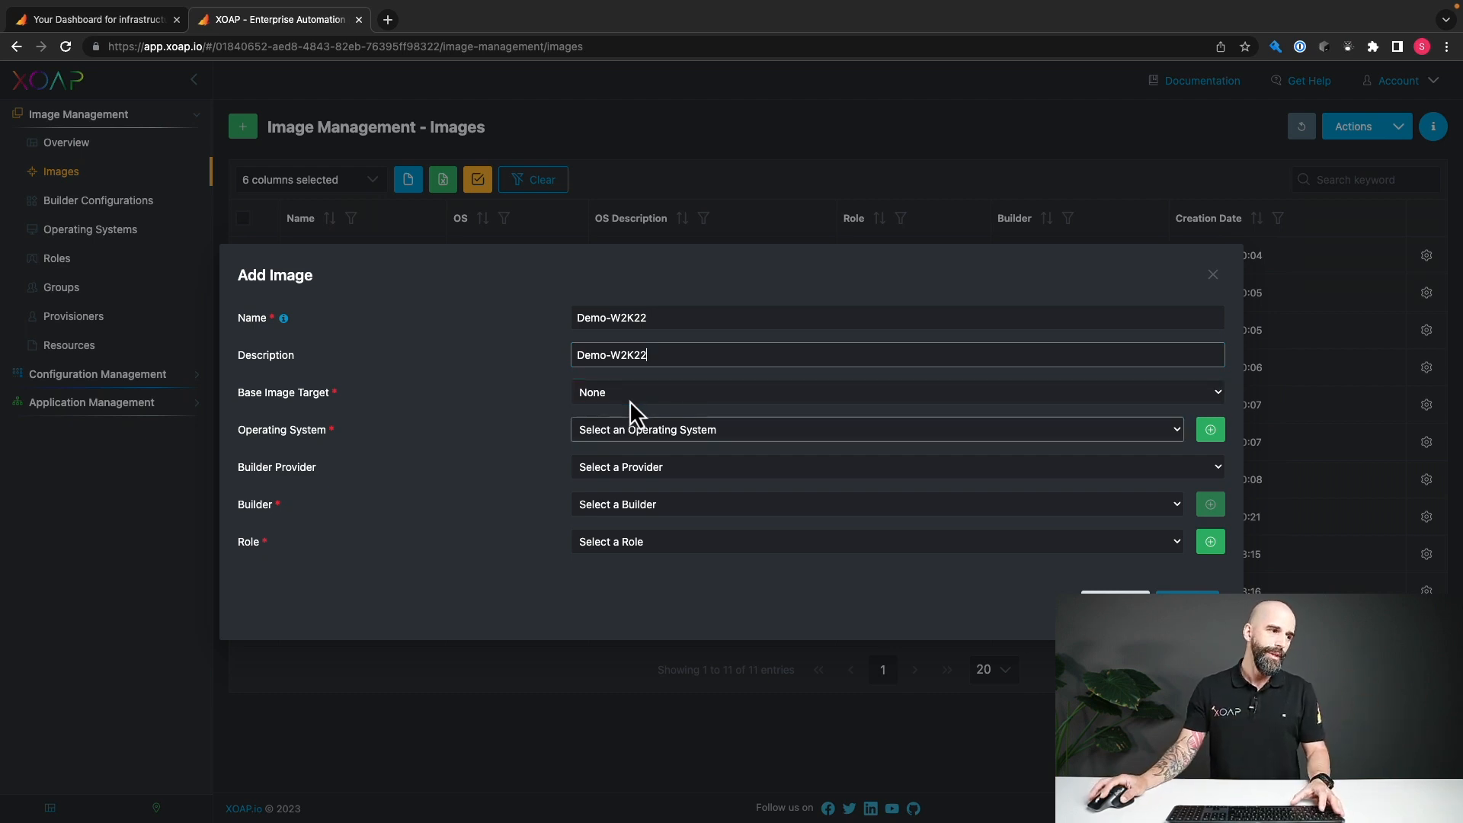
- Set the new image's operating system to Azure | Windows Server 2022 Datacenter latest | English
click(648, 425)
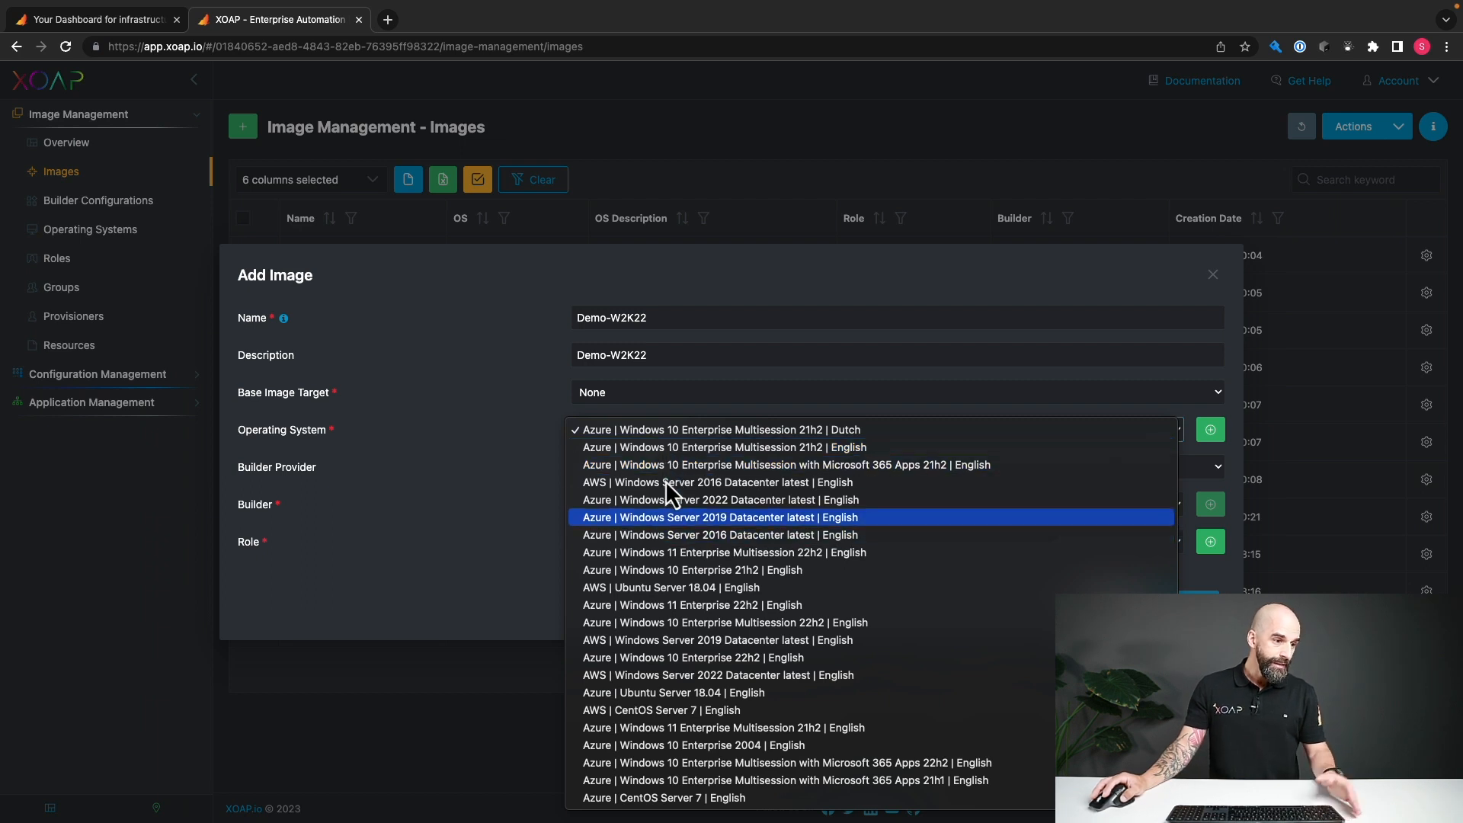
key(Down)
key(Down)
key(Down)
key(Down)
key(Down)
key(Down)
key(Down)
key(Down)
key(Down)
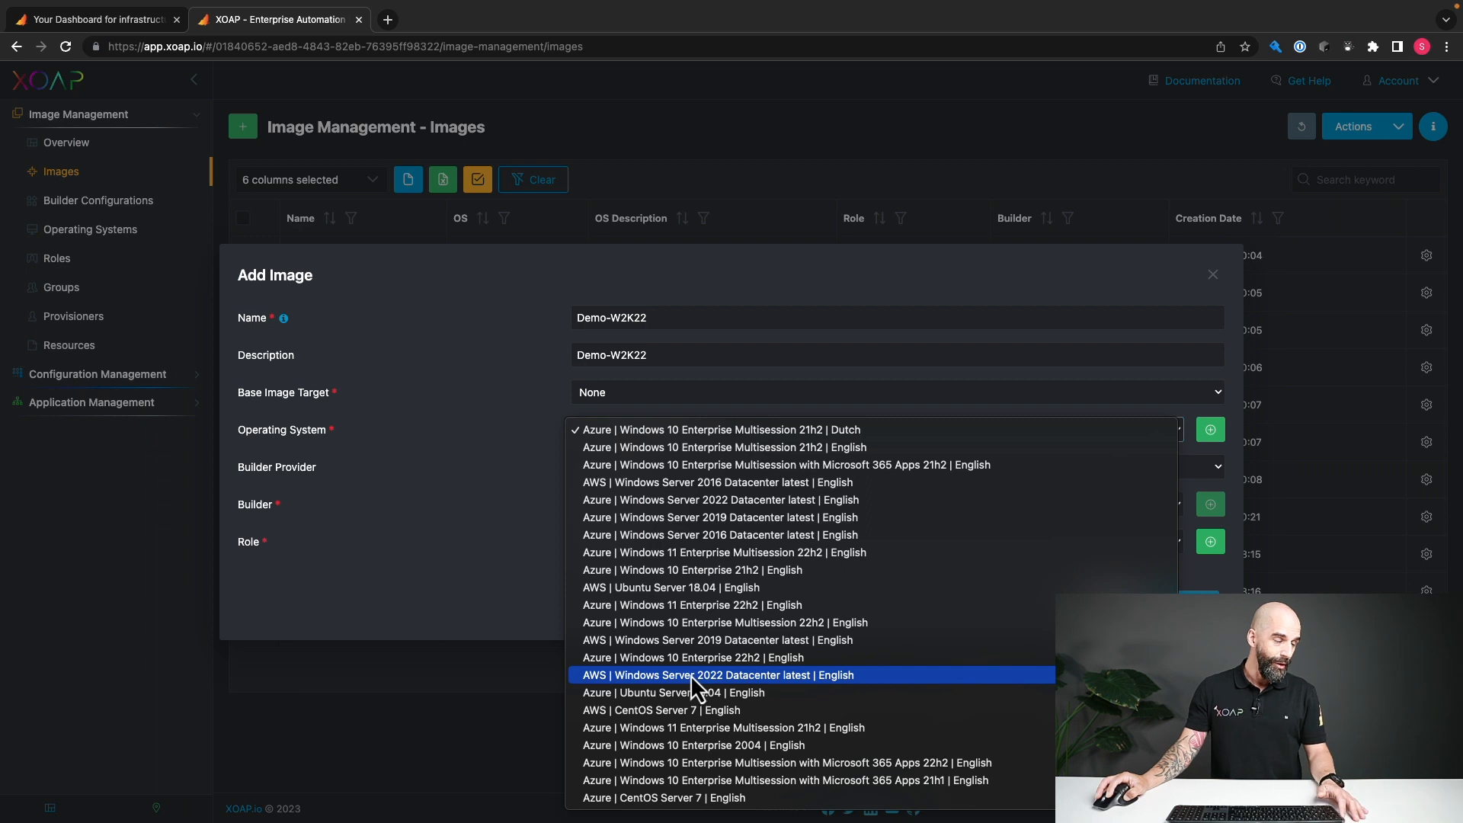
key(Up)
key(Up)
key(Up)
key(Up)
key(Up)
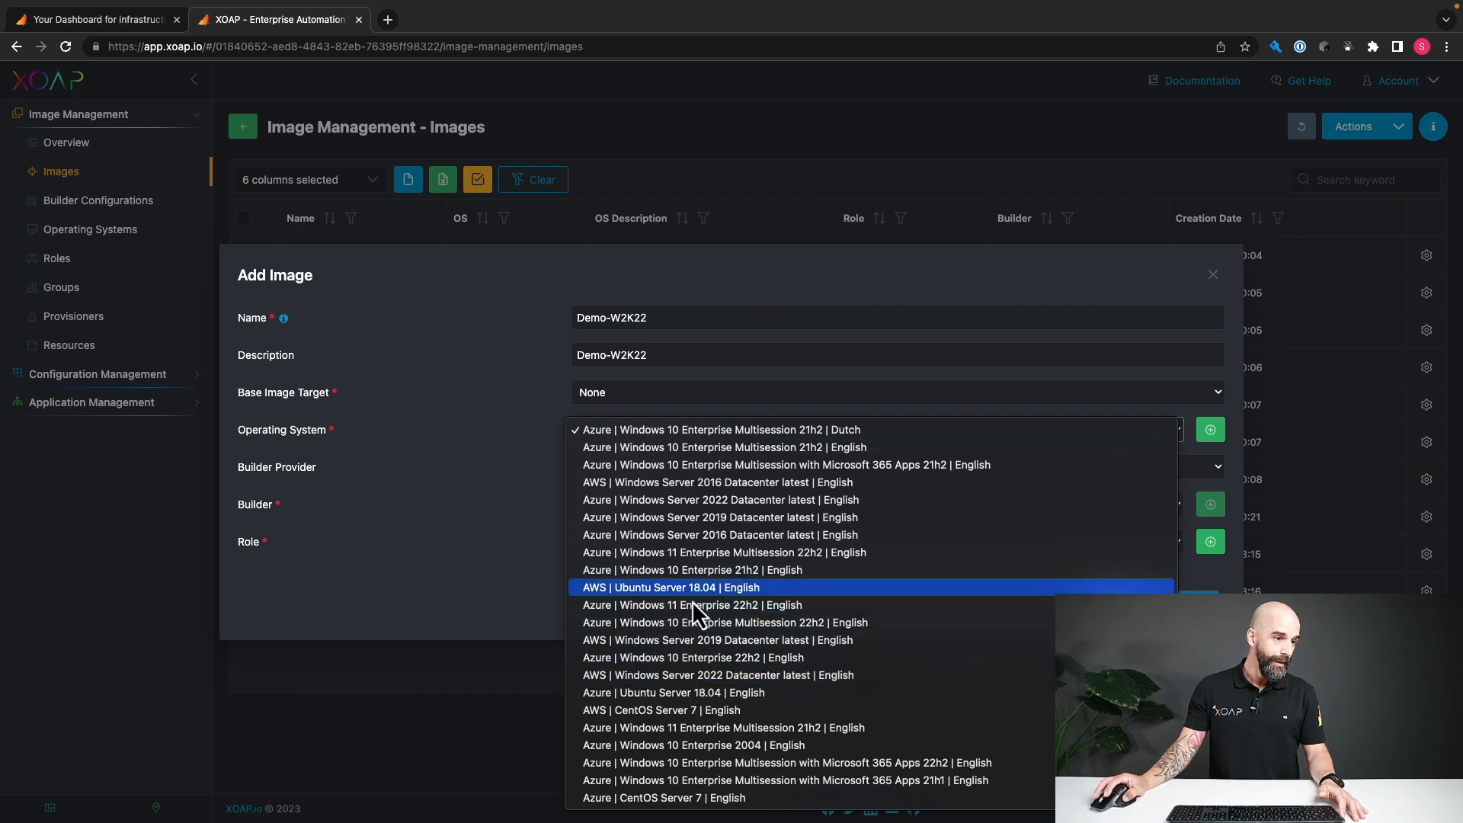
key(Up)
key(Up)
key(Up)
key(Up)
key(Up)
key(Up)
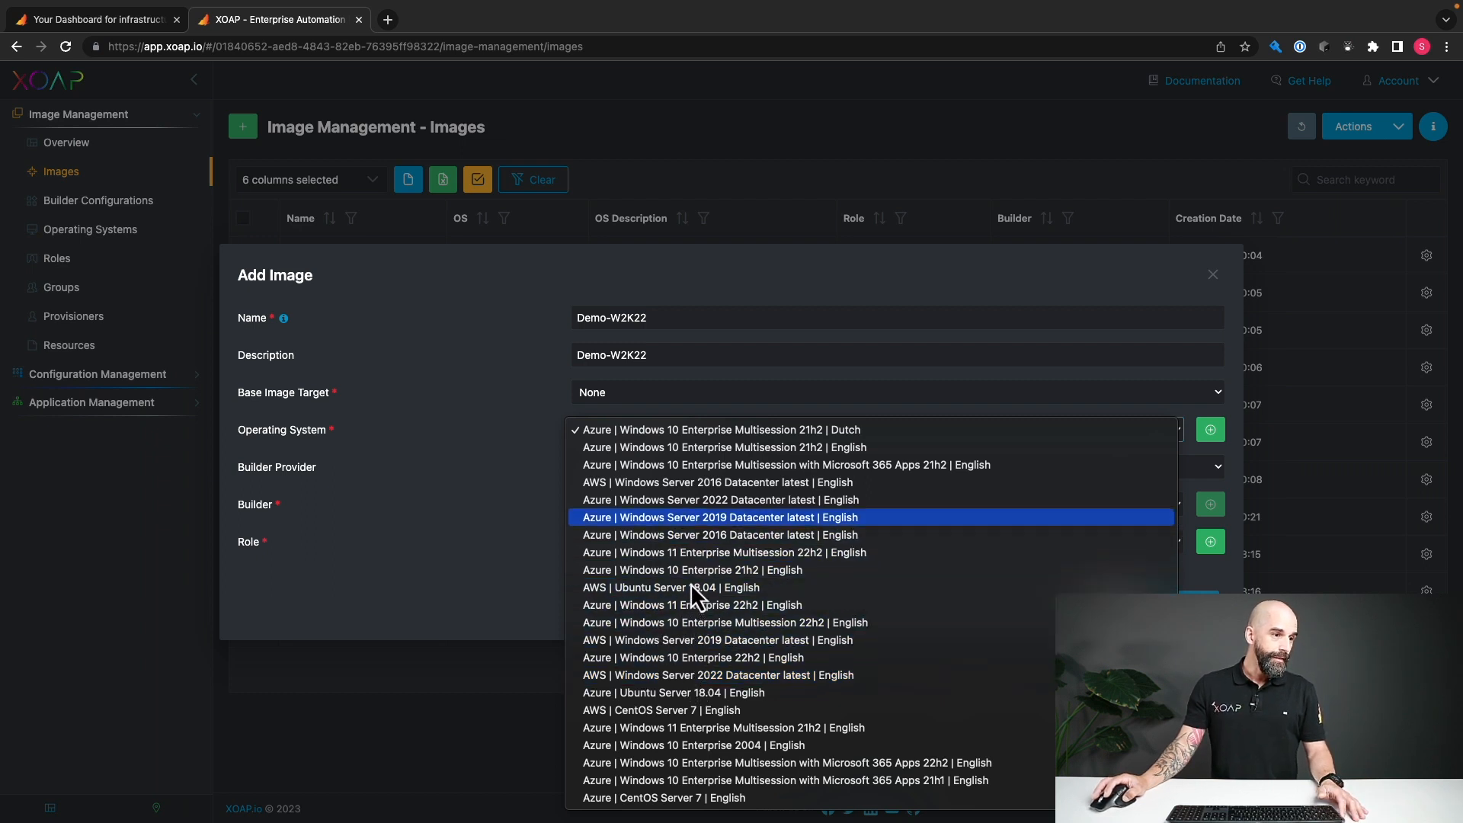
click(709, 498)
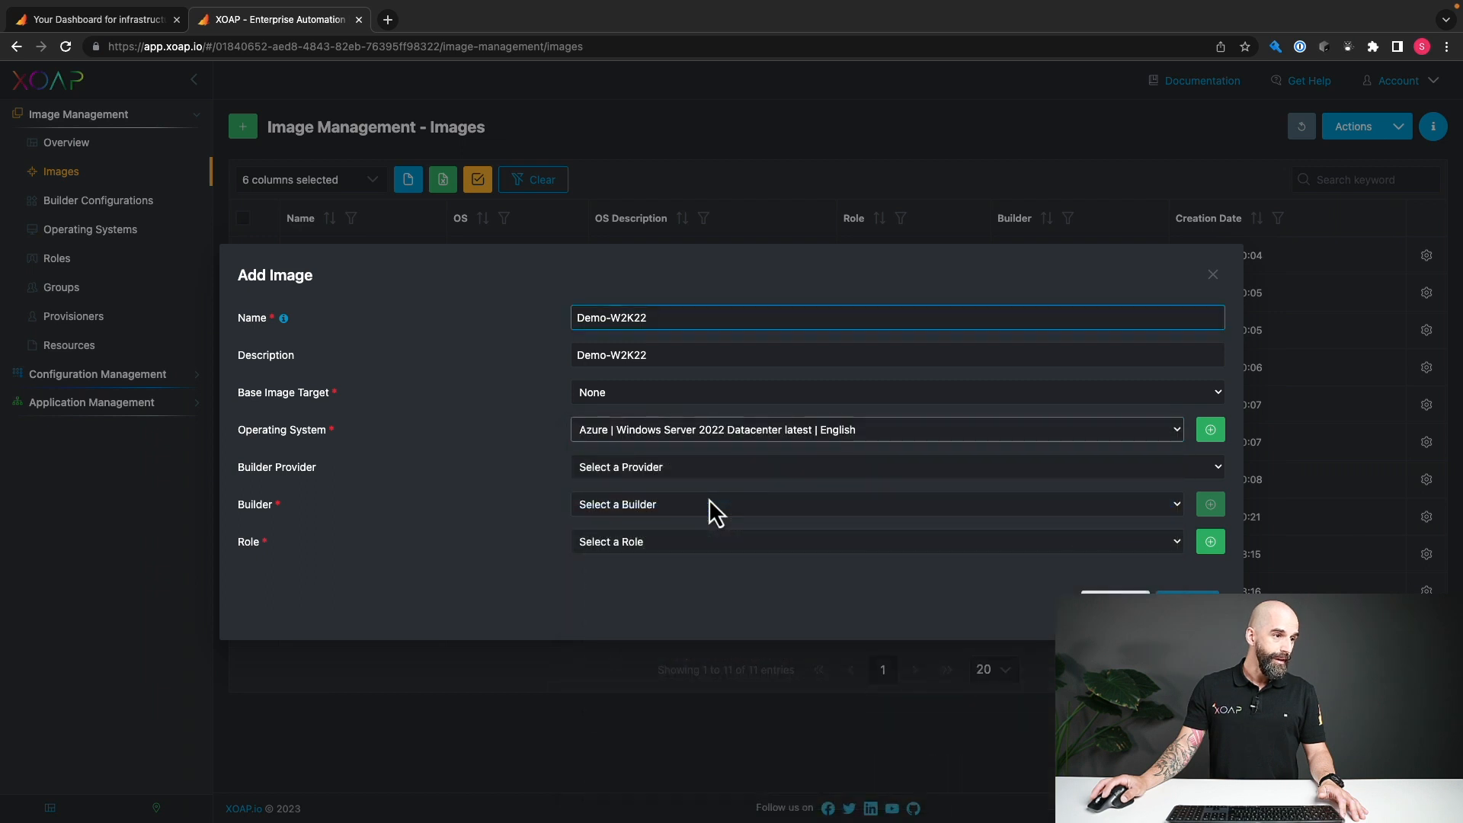
- Set the builder provider to Azure Managed and the builder to azure-mpn-ireland-b4ms
key(Tab)
click(614, 468)
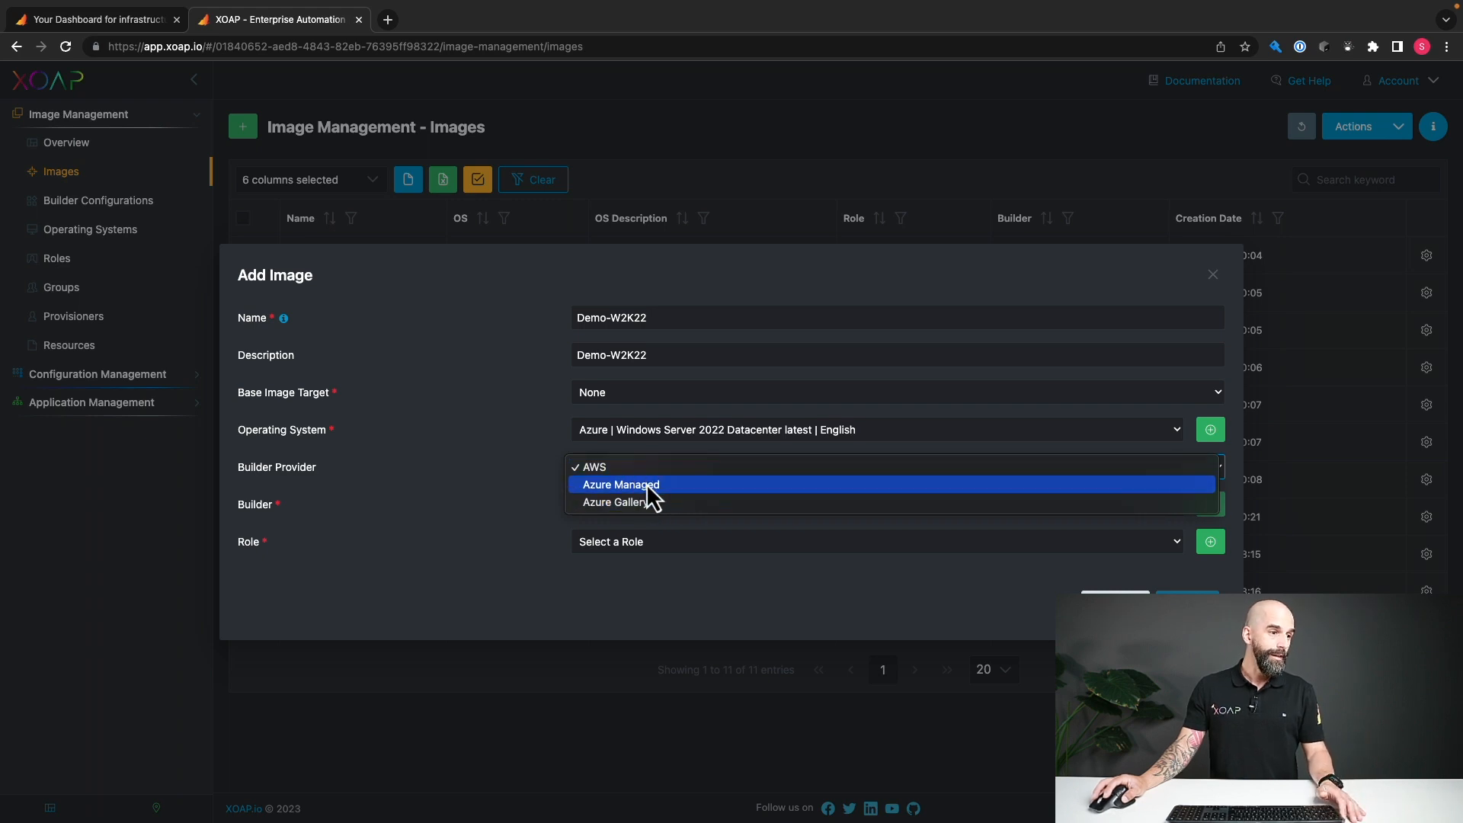
click(621, 485)
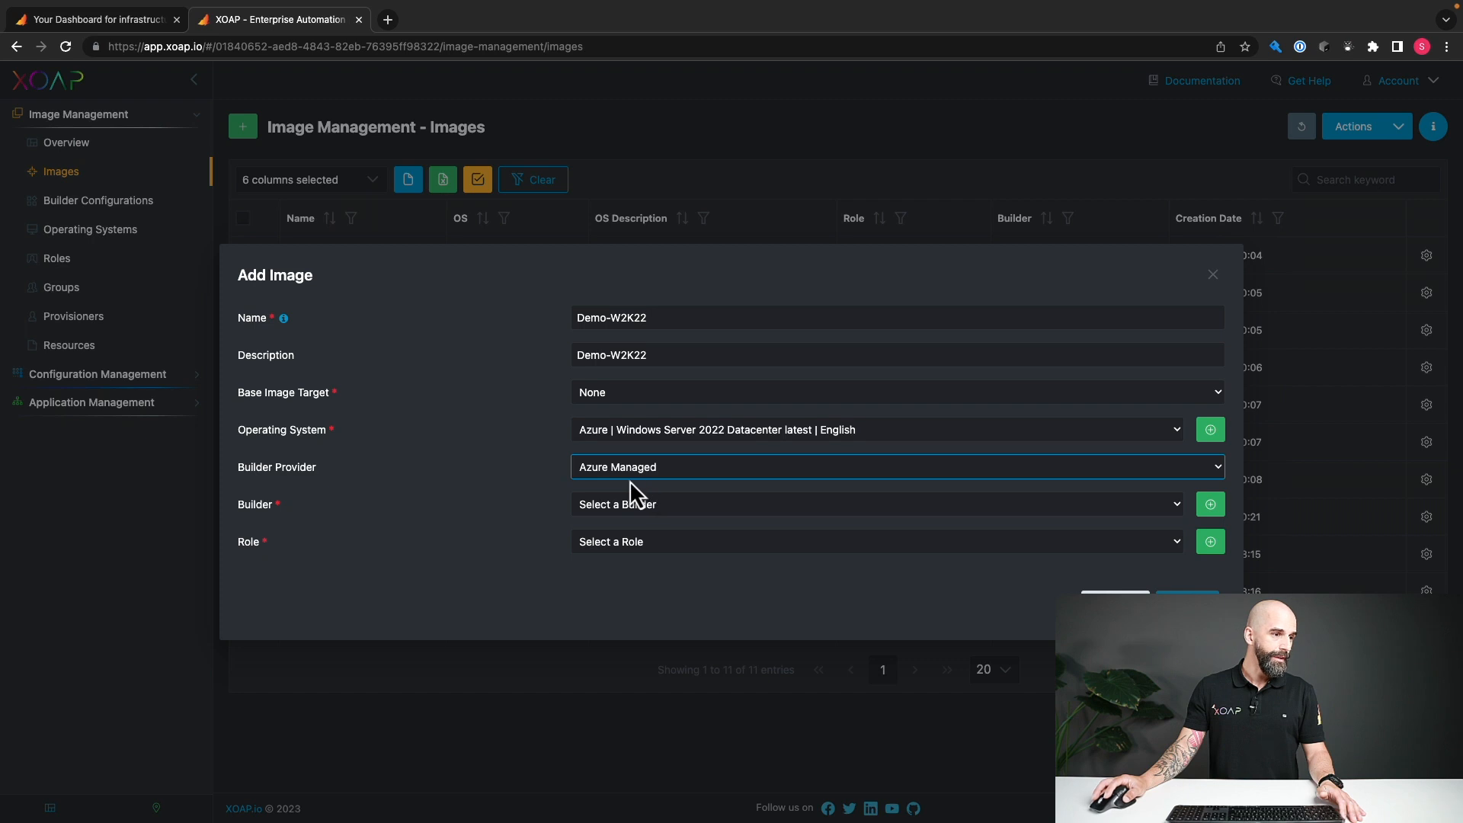
click(646, 506)
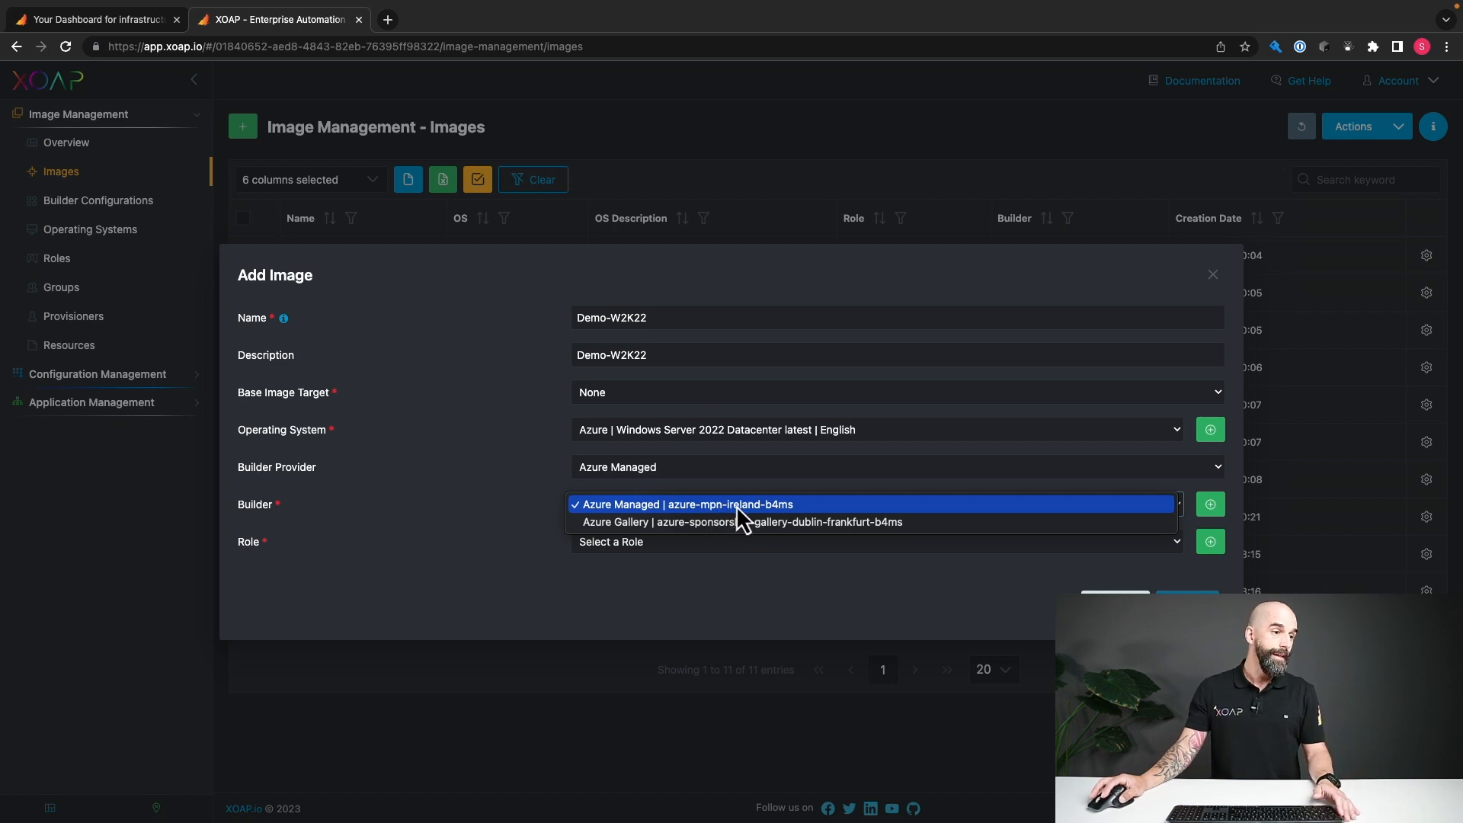
click(786, 508)
- Assign the Windows Server 2022 Baseline role to the new image and save it
key(Tab)
key(space)
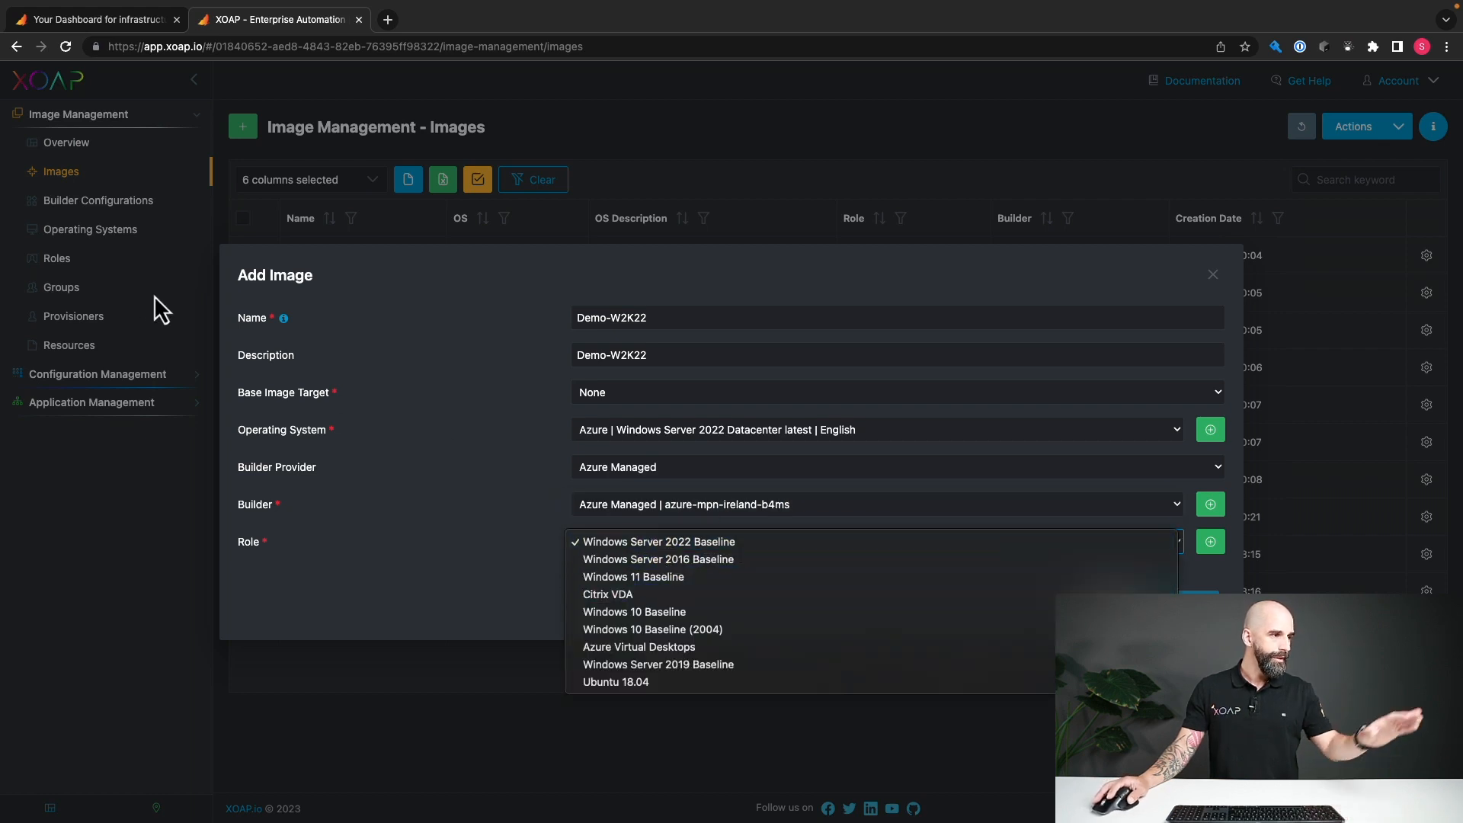
click(671, 543)
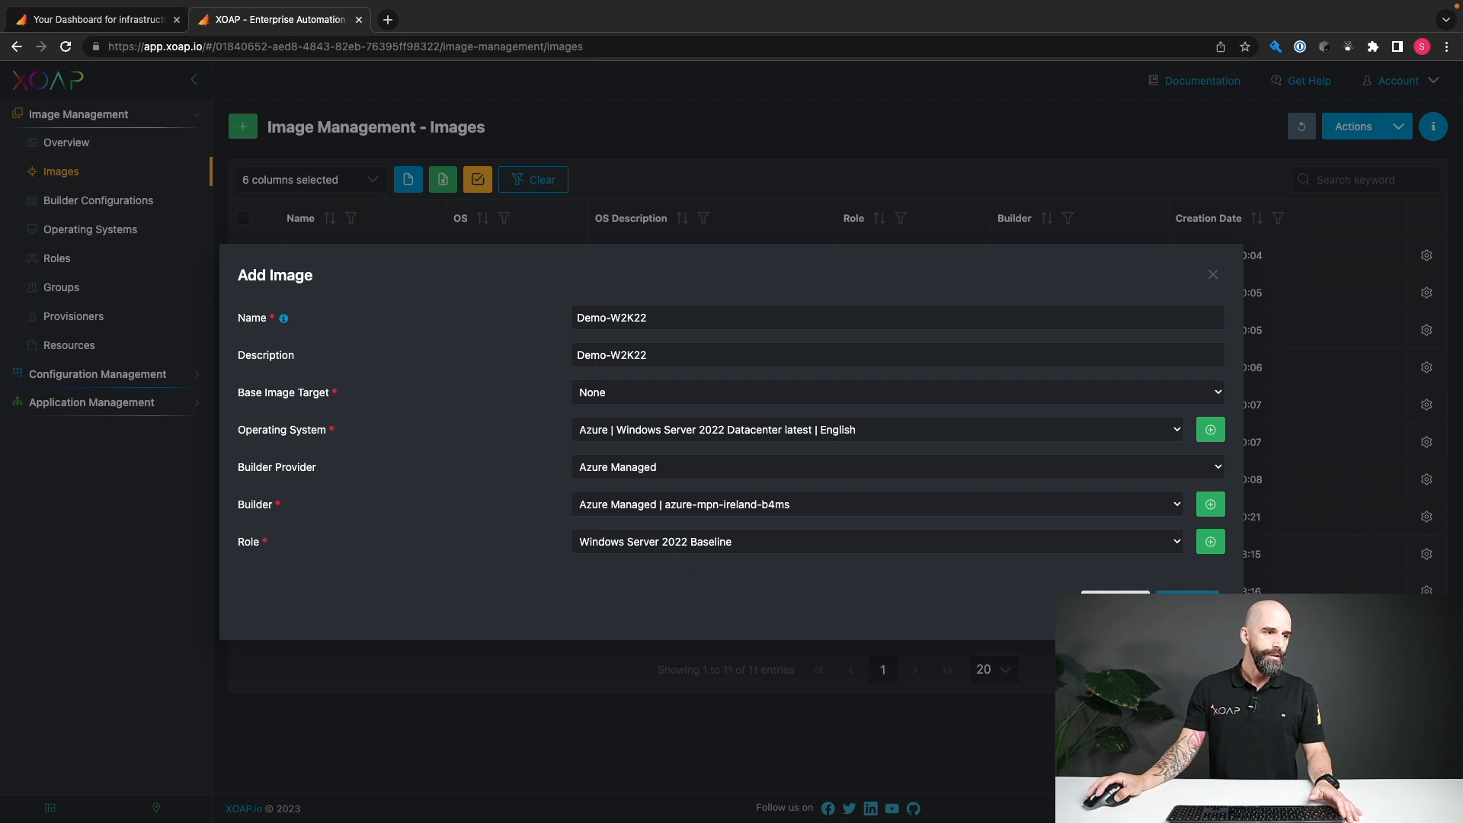
click(1187, 603)
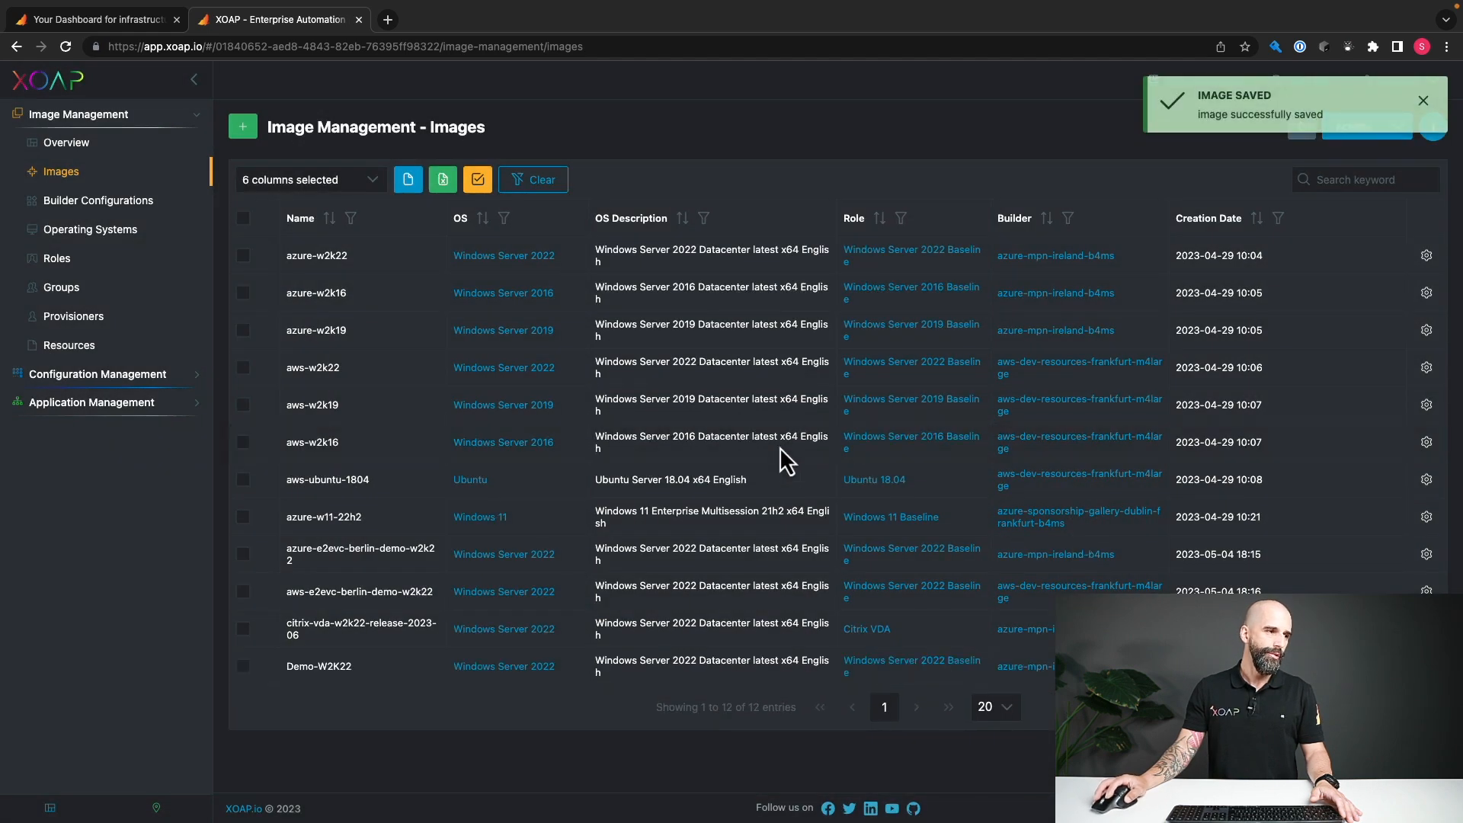